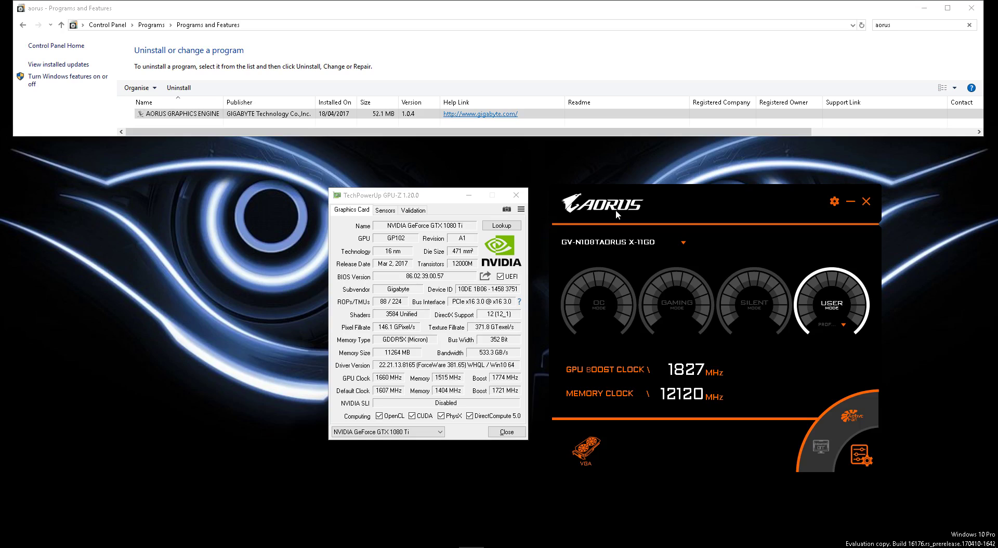
# Step: Open the saved profile list, switch the card to Gaming mode and compare clocks in GPU-Z
pyautogui.click(174, 117)
pyautogui.click(842, 327)
pyautogui.click(678, 292)
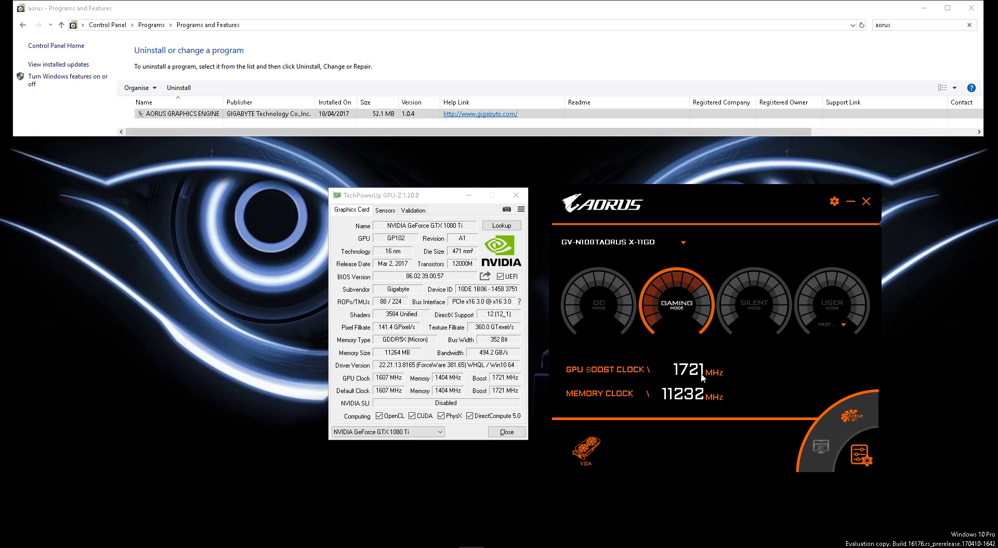
pyautogui.click(500, 383)
pyautogui.moveTo(497, 382)
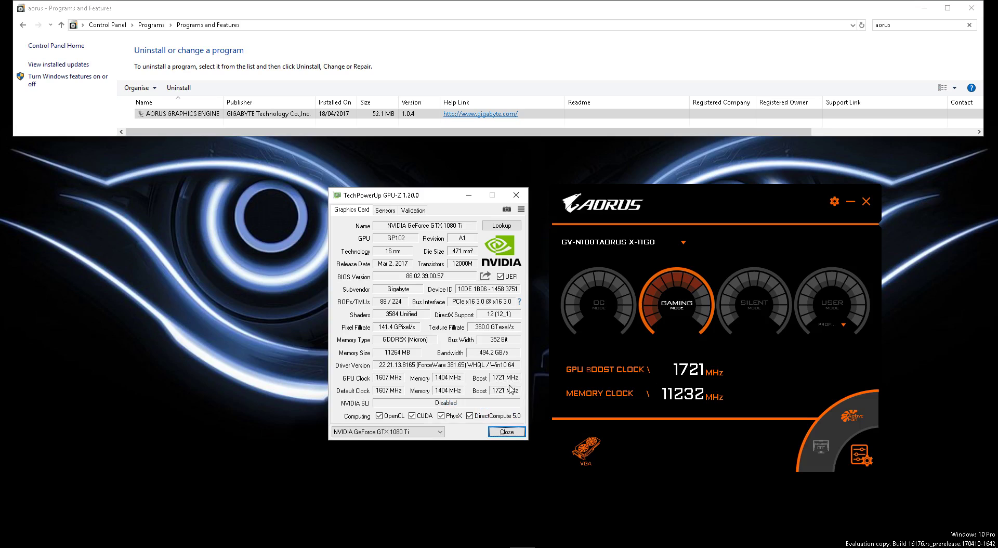
# Step: Switch to OC mode (1746 MHz boost, 11448 MHz memory) and confirm GPU-Z's boost matches
pyautogui.click(603, 296)
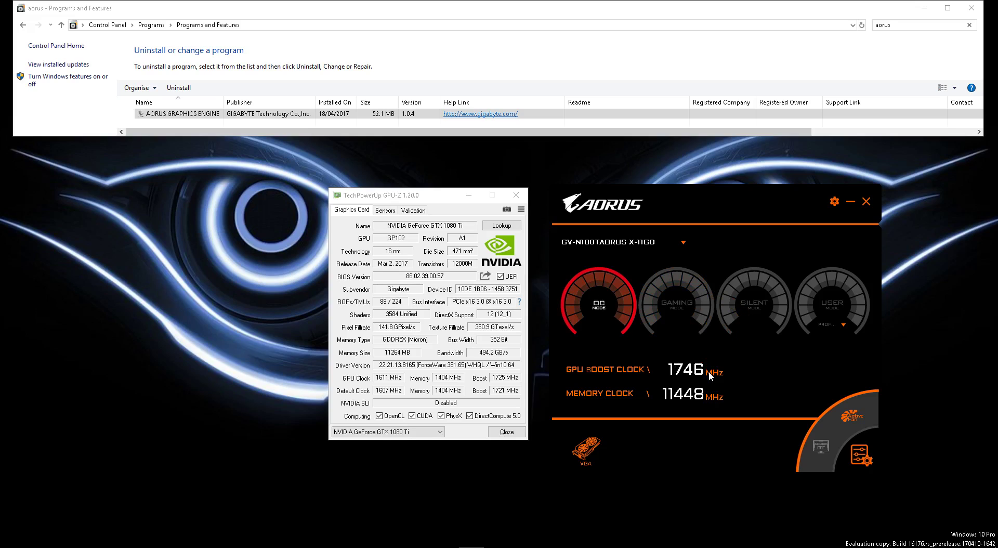
pyautogui.click(498, 379)
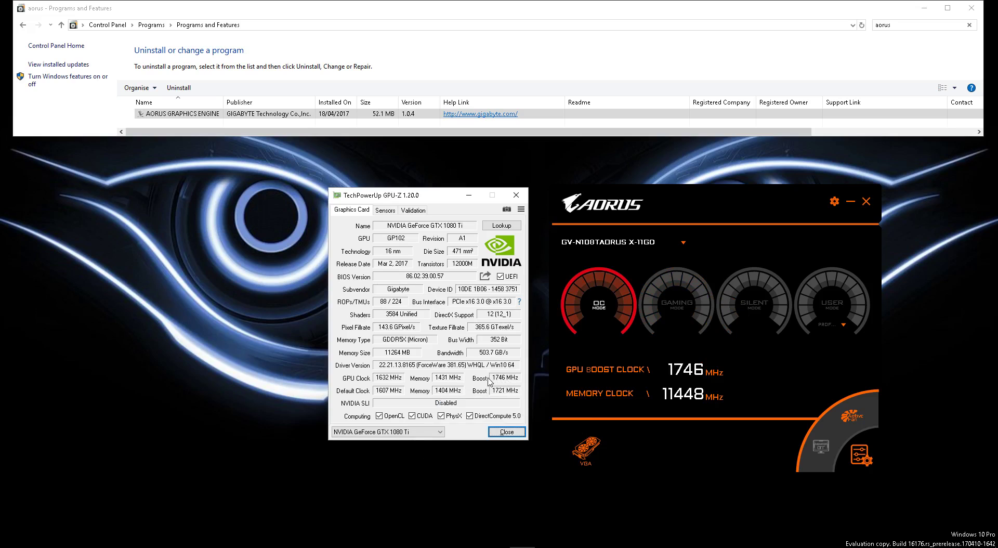
pyautogui.moveTo(502, 383)
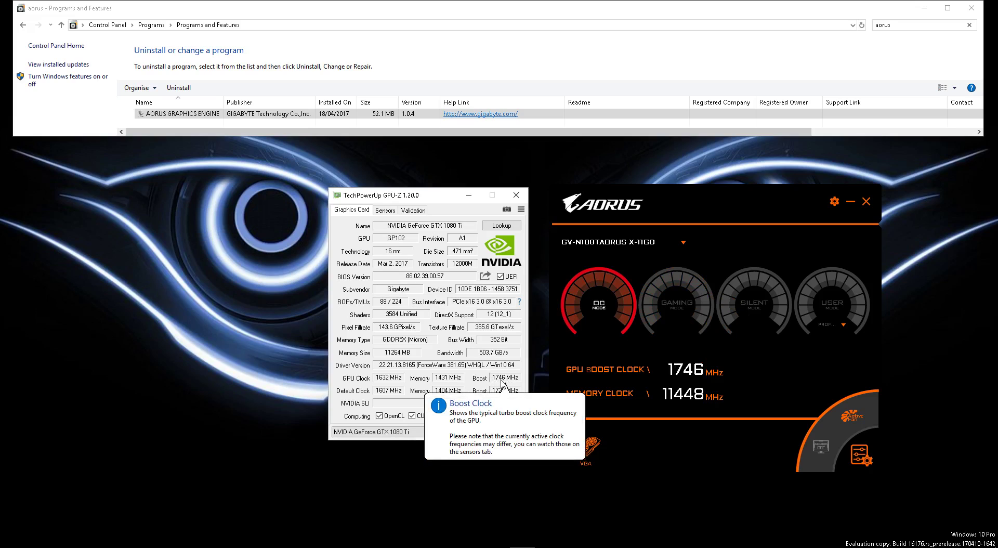
# Step: Select Silent mode (1582 MHz boost, 11010 MHz memory) and see GPU-Z report 1594 MHz boost
pyautogui.click(758, 297)
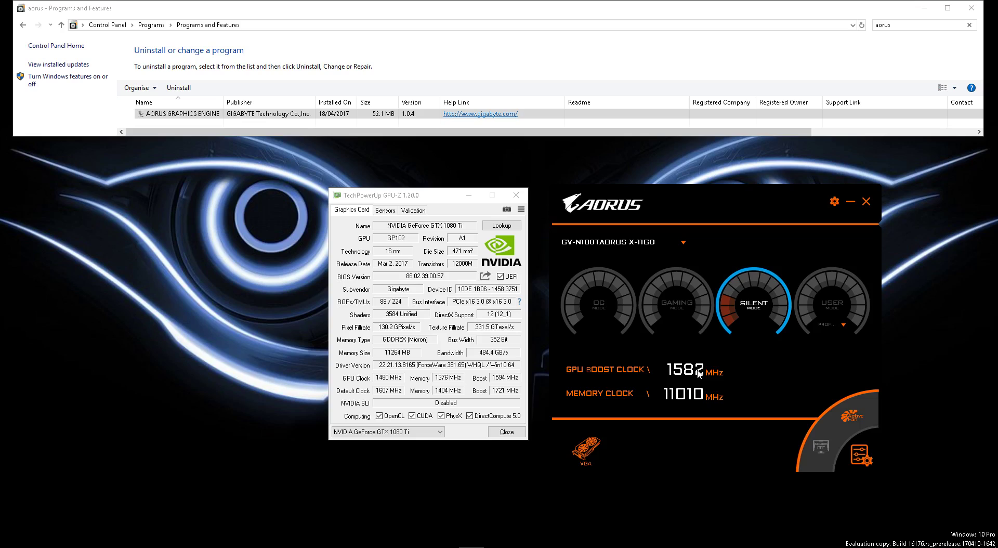
pyautogui.click(504, 378)
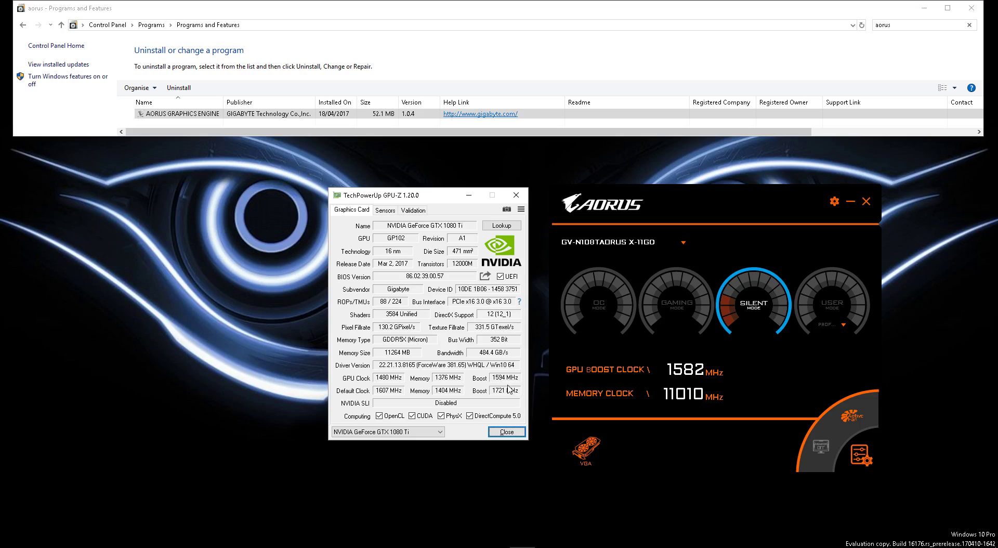
pyautogui.moveTo(498, 382)
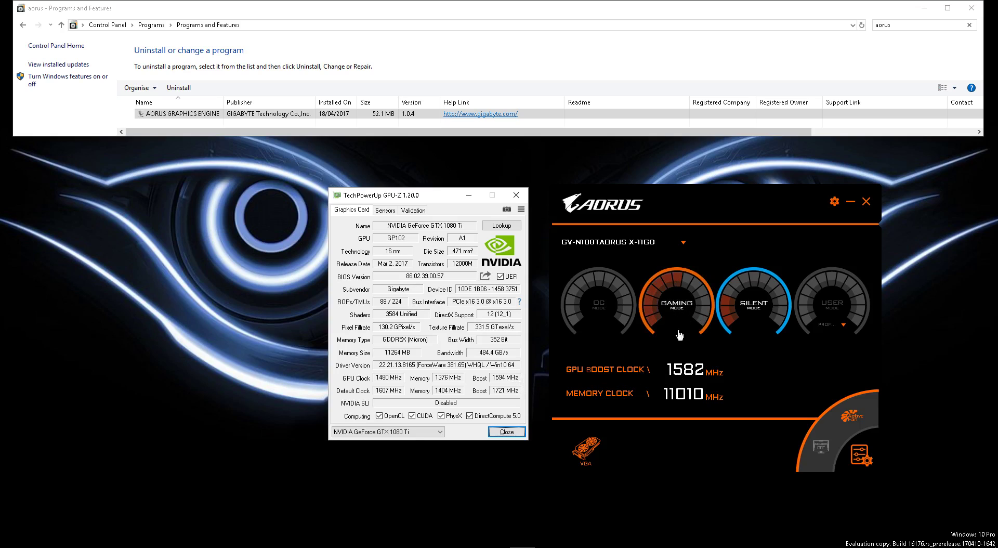
# Step: Try Gaming mode (1721 MHz boost, 11232 MHz memory) against GPU-Z's memory reading, then reselect OC mode
pyautogui.click(677, 304)
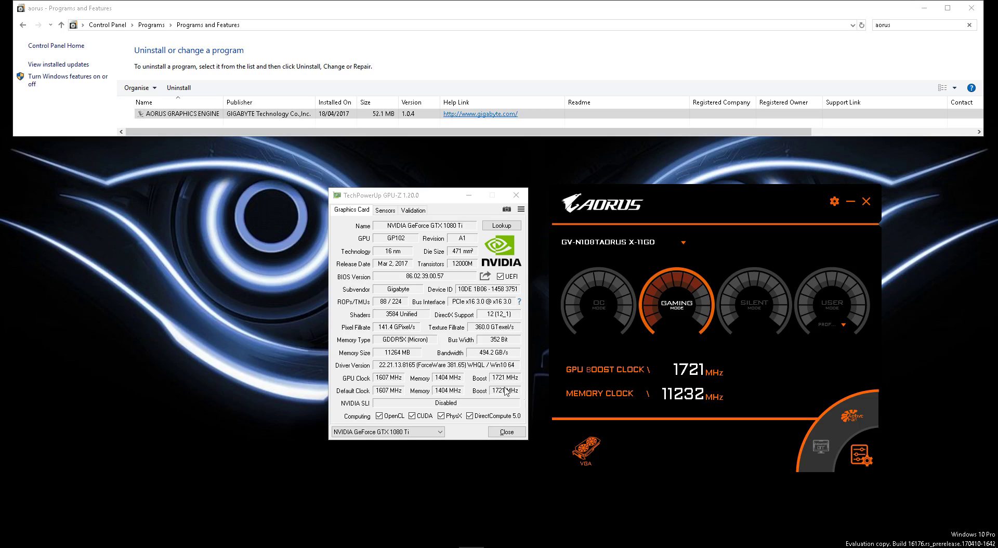
pyautogui.click(447, 382)
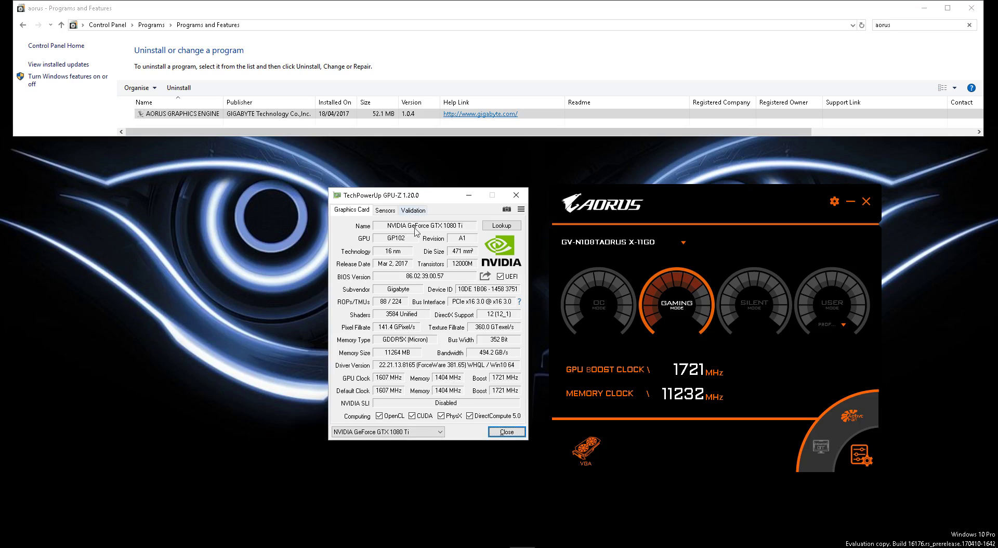
pyautogui.moveTo(446, 382)
pyautogui.click(603, 294)
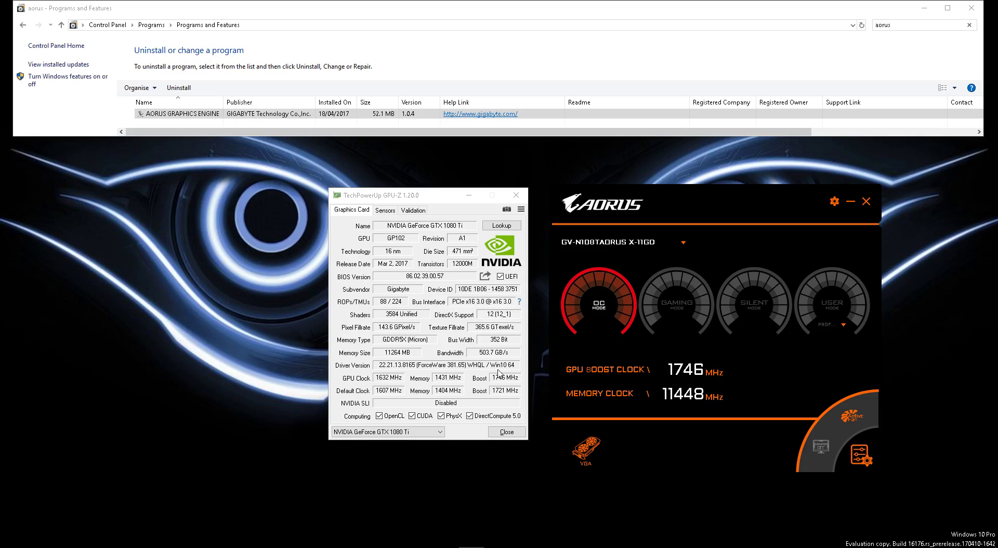
# Step: Check OC mode's memory clock in GPU-Z, then return to Silent mode and compare its 1582 MHz boost
pyautogui.click(447, 377)
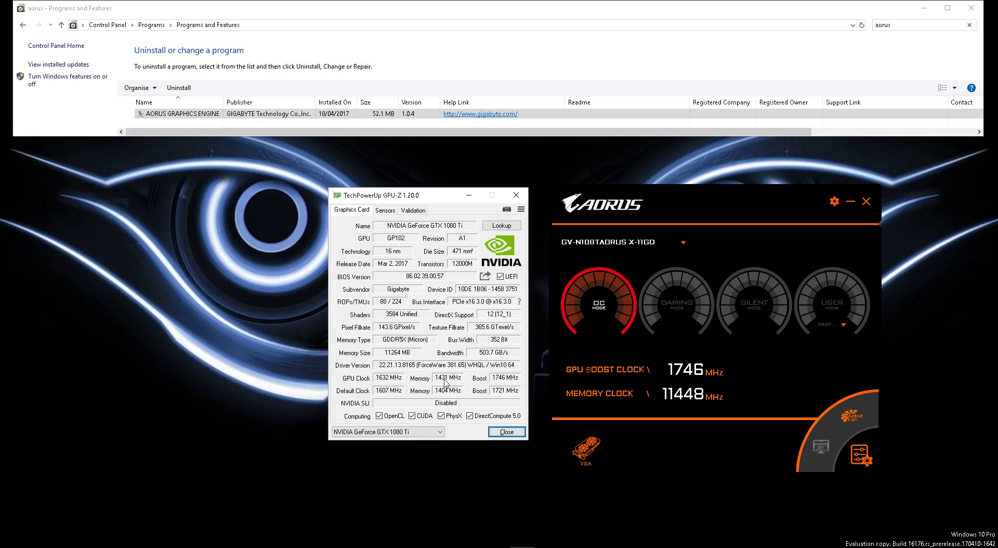
pyautogui.click(720, 400)
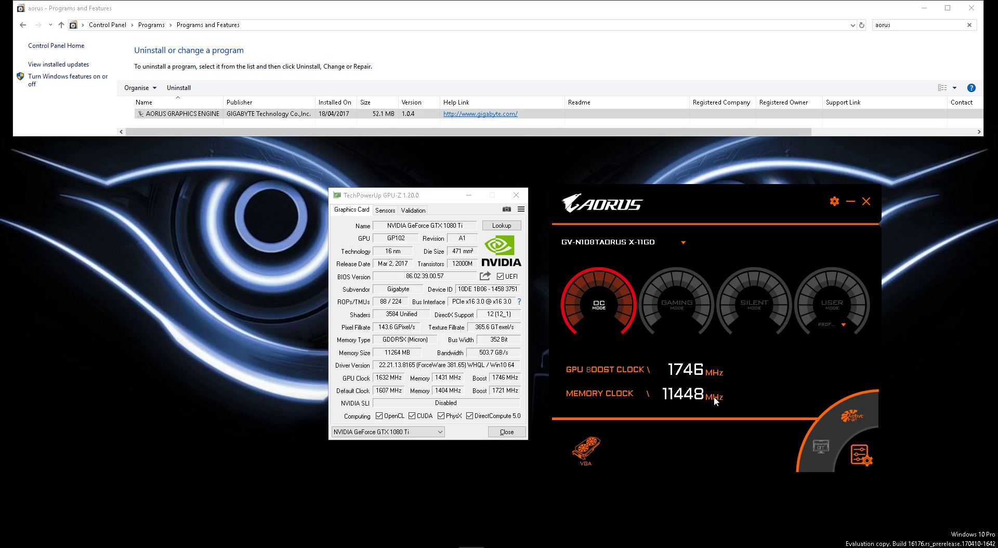
pyautogui.click(756, 308)
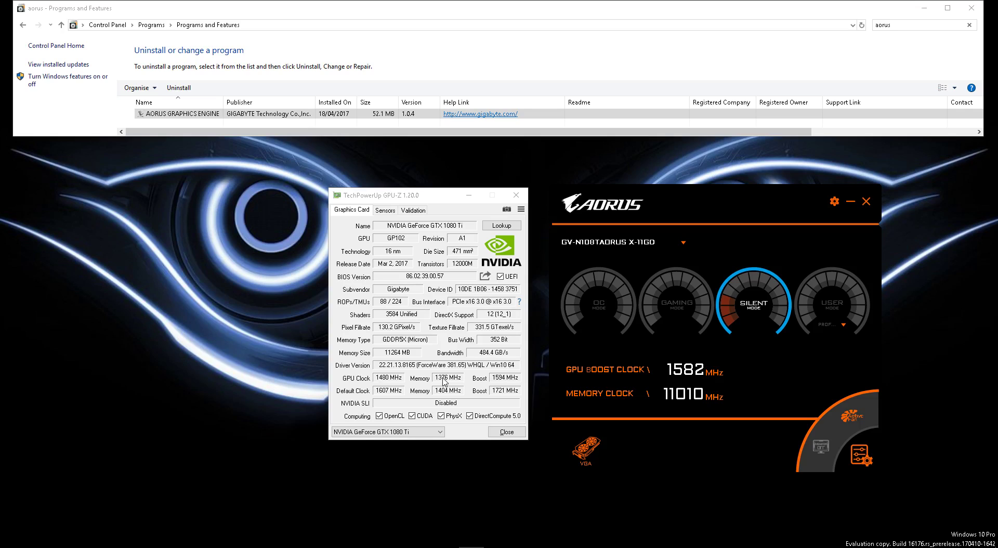
pyautogui.click(444, 382)
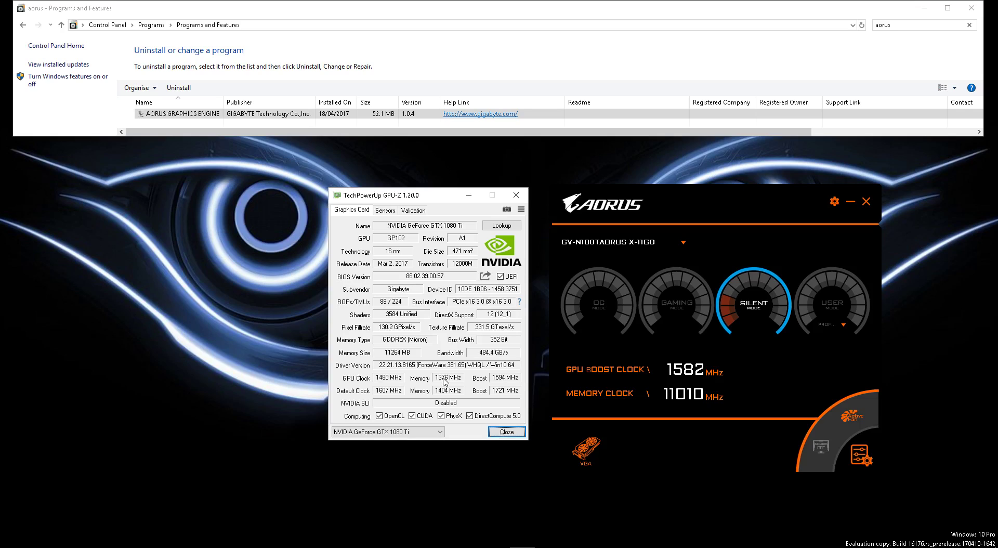
# Step: Switch to User mode (1827 MHz boost, 12120 MHz memory) and glance at the saved profile list
pyautogui.click(837, 292)
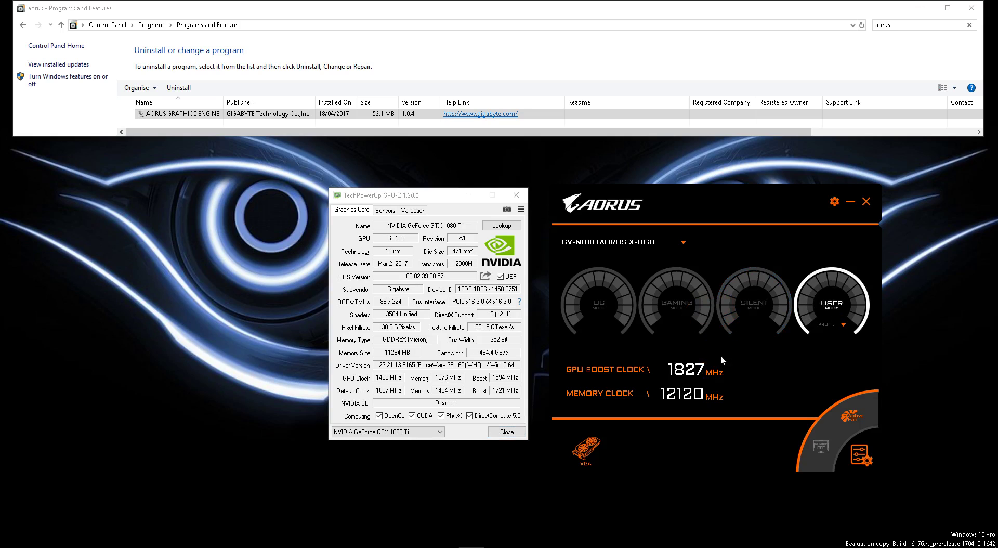
pyautogui.click(832, 325)
pyautogui.click(508, 381)
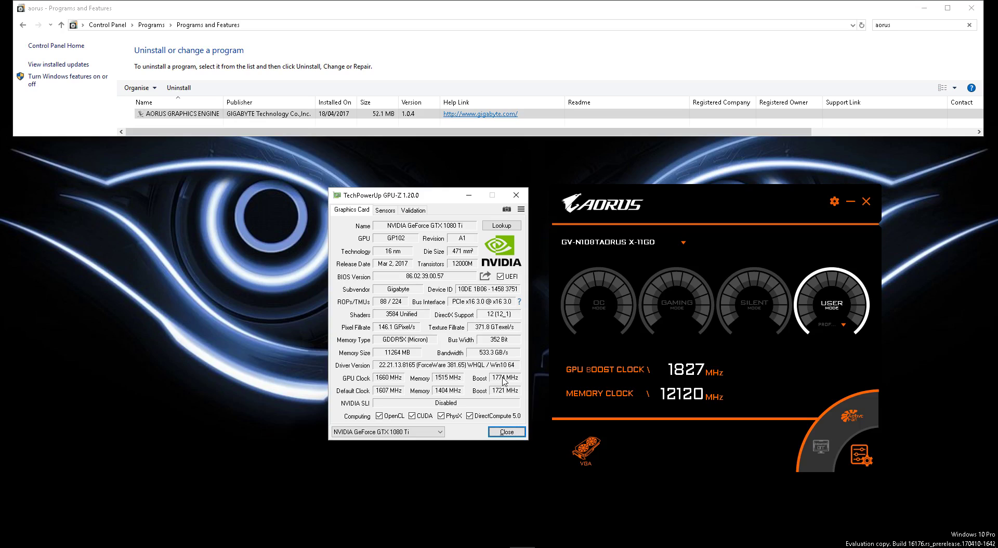
# Step: Reposition the AORUS window slightly to the left
pyautogui.click(691, 371)
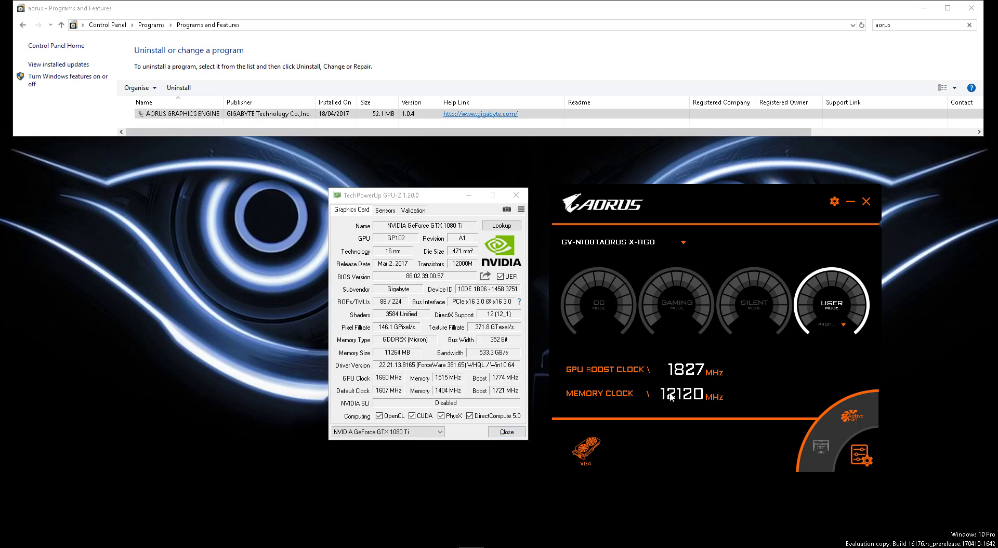
pyautogui.moveTo(674, 399); pyautogui.dragTo(676, 399)
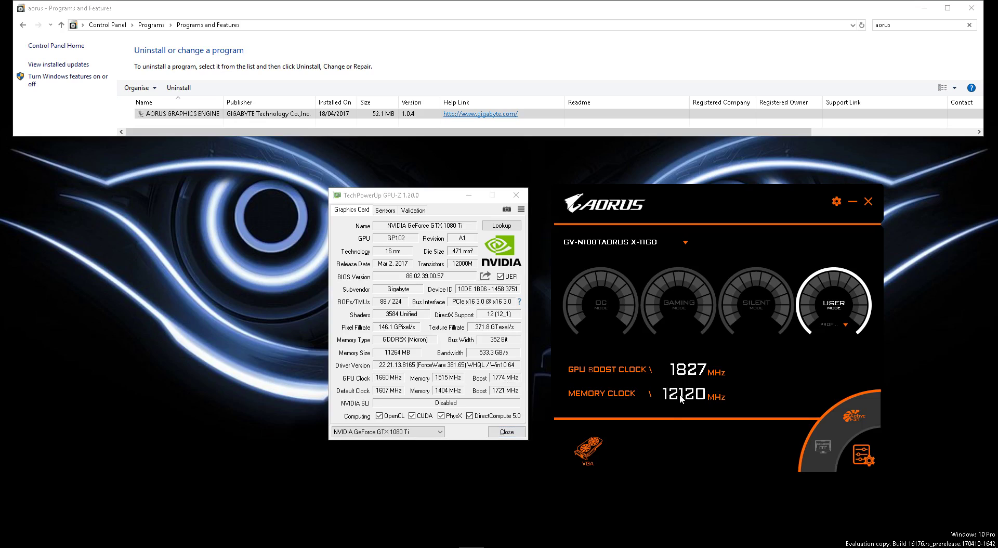
pyautogui.moveTo(662, 206); pyautogui.dragTo(650, 207)
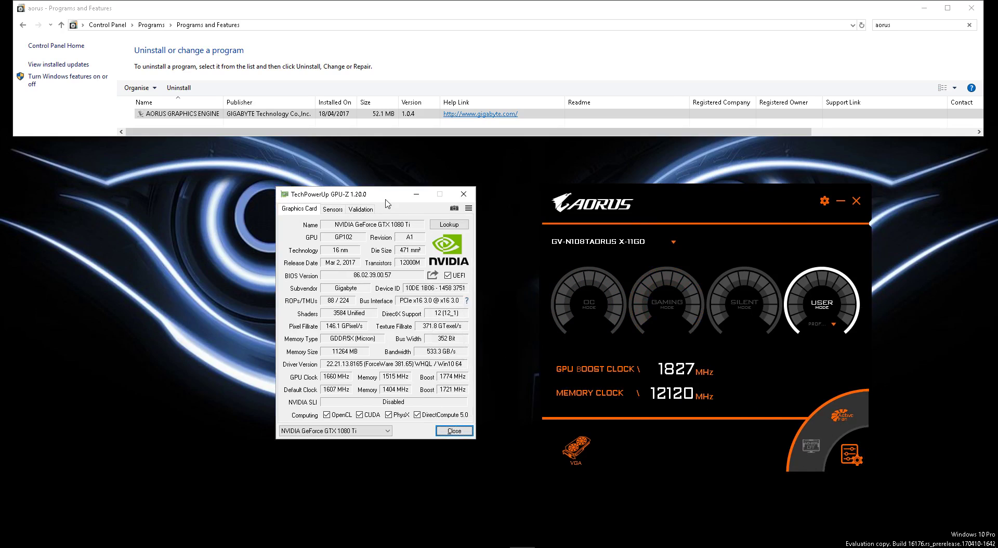
# Step: Open the Professional Mode panel and load Profile 2 (1721 MHz boost, 11232 MHz memory)
pyautogui.click(857, 470)
pyautogui.click(858, 467)
pyautogui.click(856, 464)
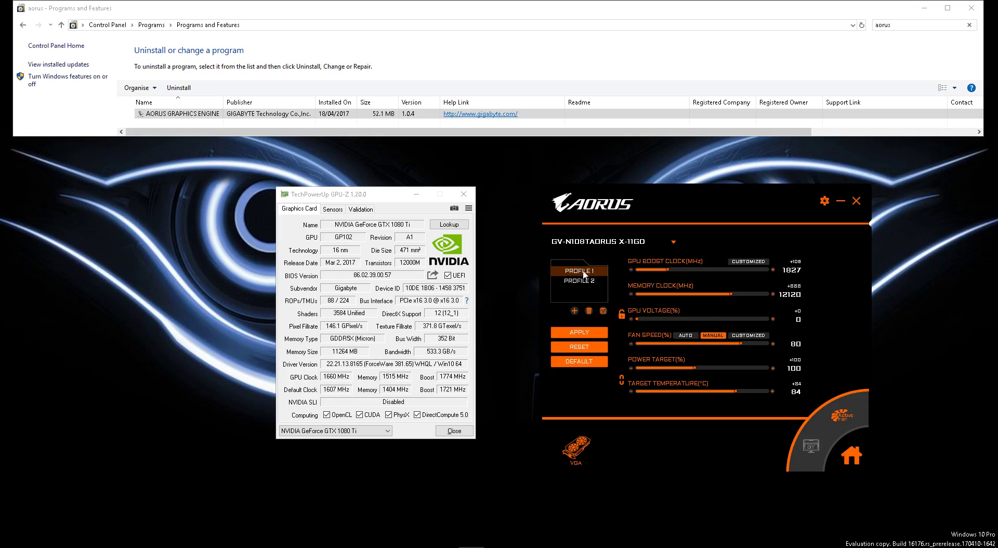
pyautogui.click(595, 283)
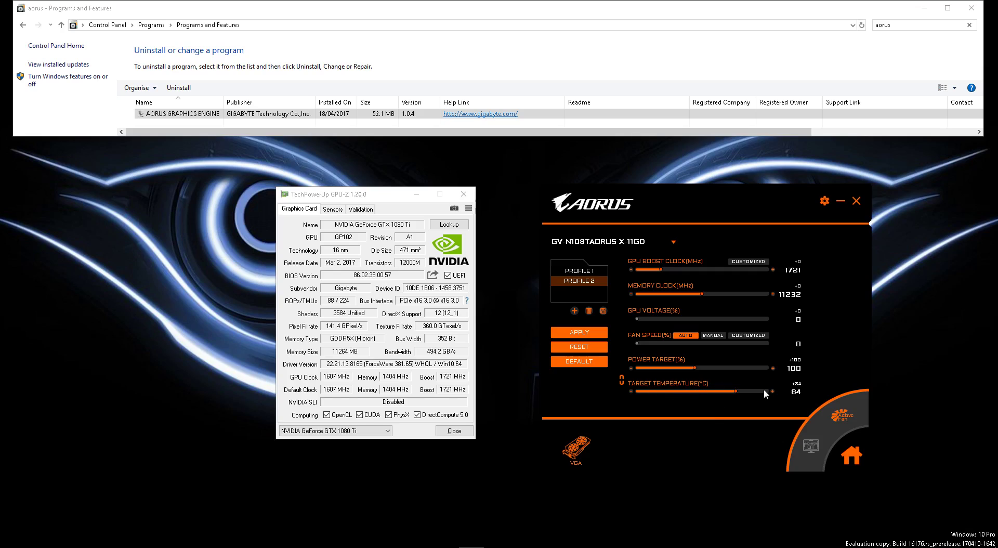
# Step: Load Profile 1, view its boost clock voltage-clock curve, then switch the custom curve off
pyautogui.click(578, 271)
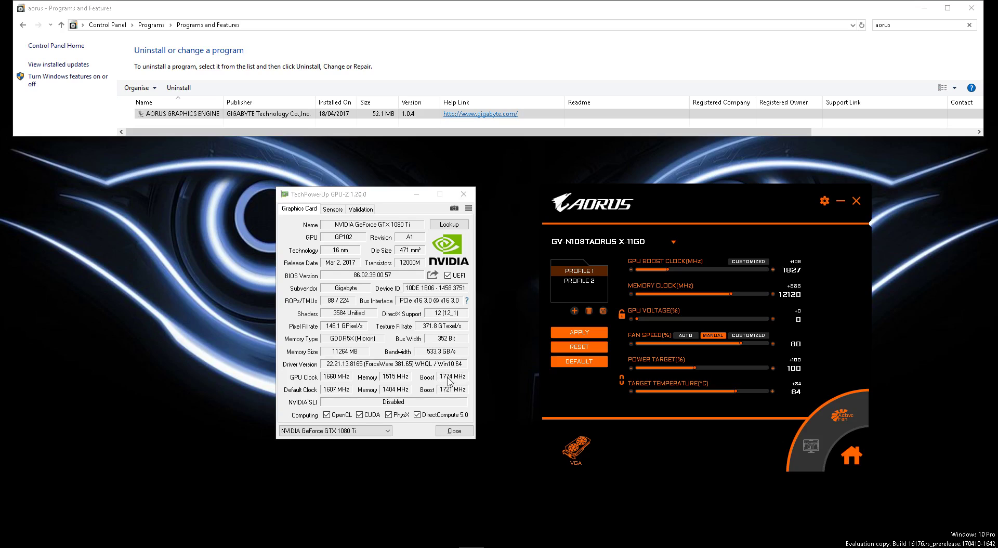
pyautogui.click(741, 266)
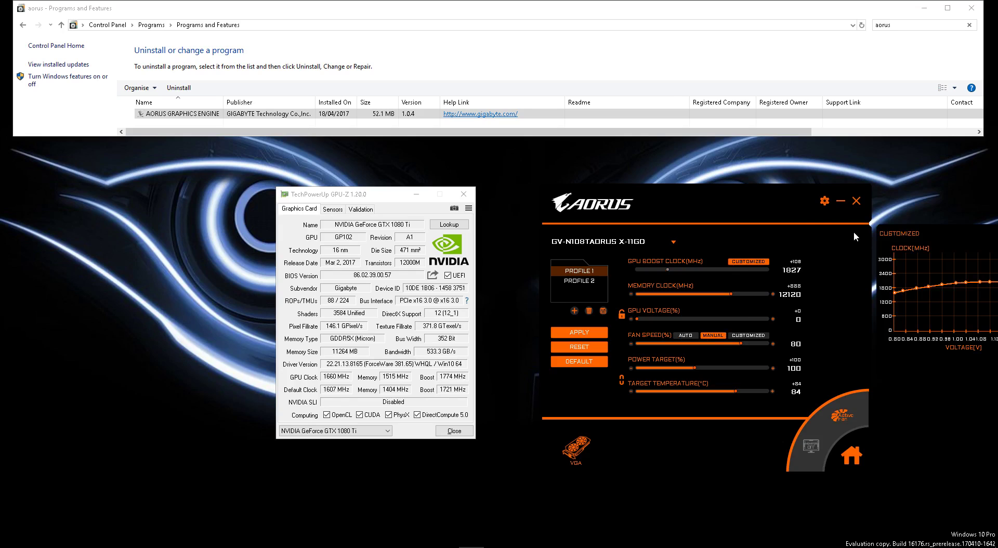
pyautogui.moveTo(772, 202); pyautogui.dragTo(701, 196)
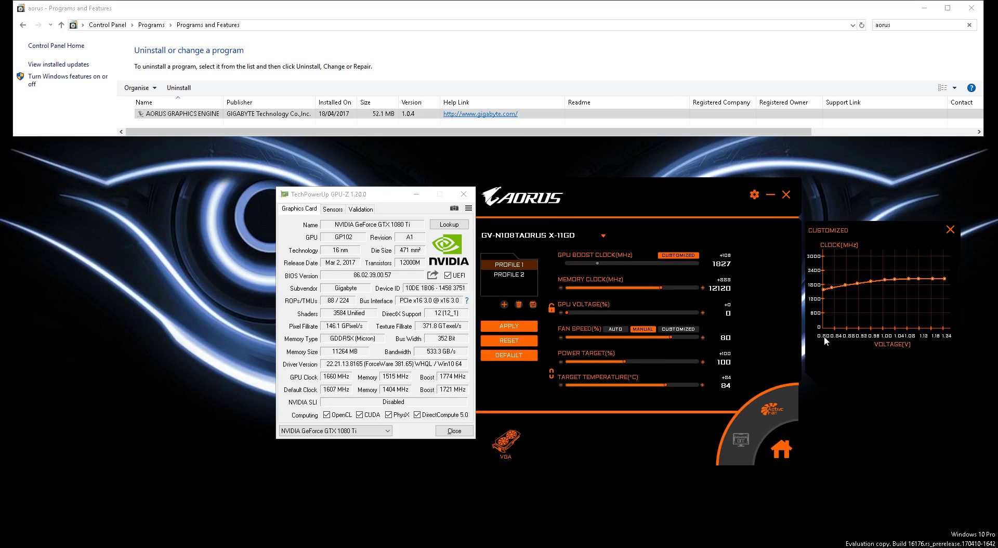
pyautogui.click(675, 258)
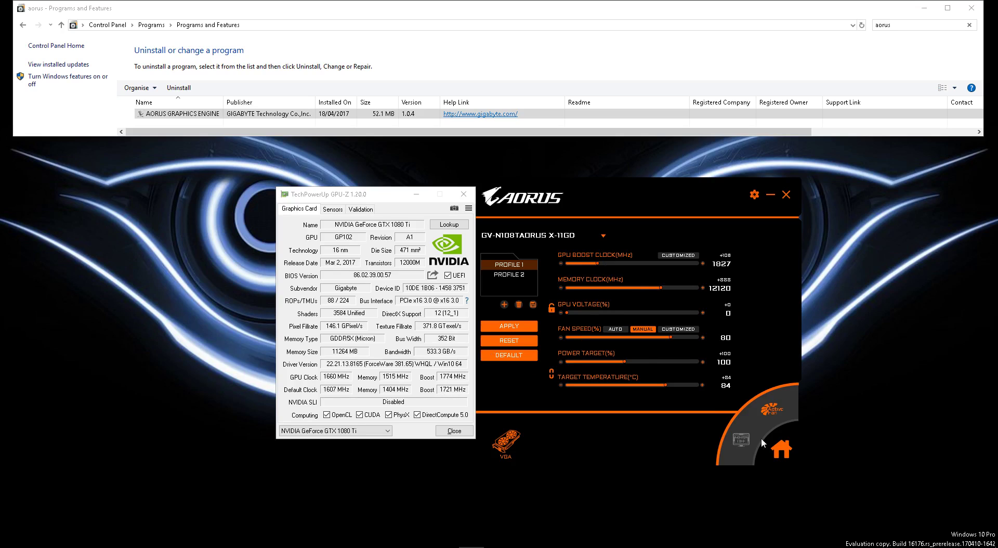
# Step: Return to the mode gauges and move GPU-Z toward the left of the screen
pyautogui.click(770, 449)
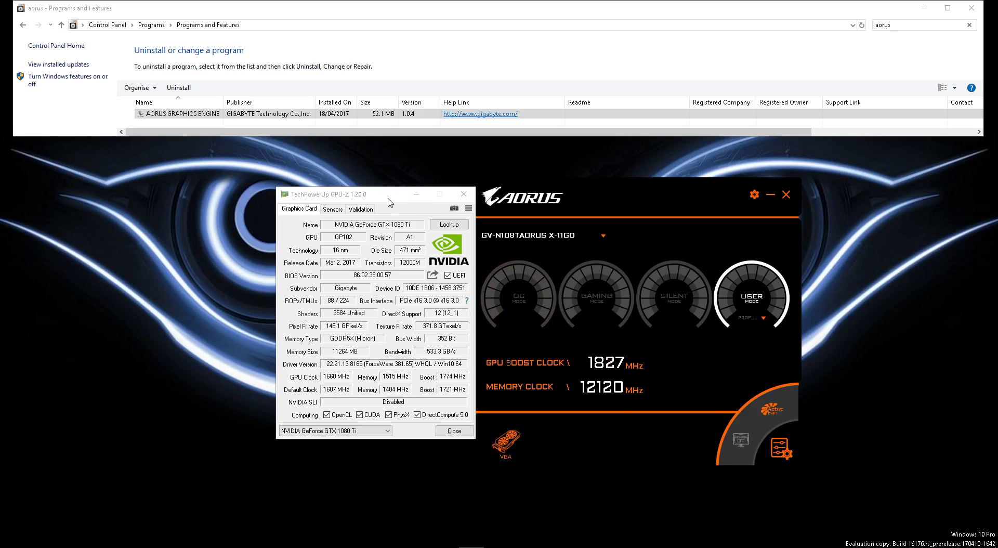
pyautogui.moveTo(385, 200); pyautogui.dragTo(373, 199)
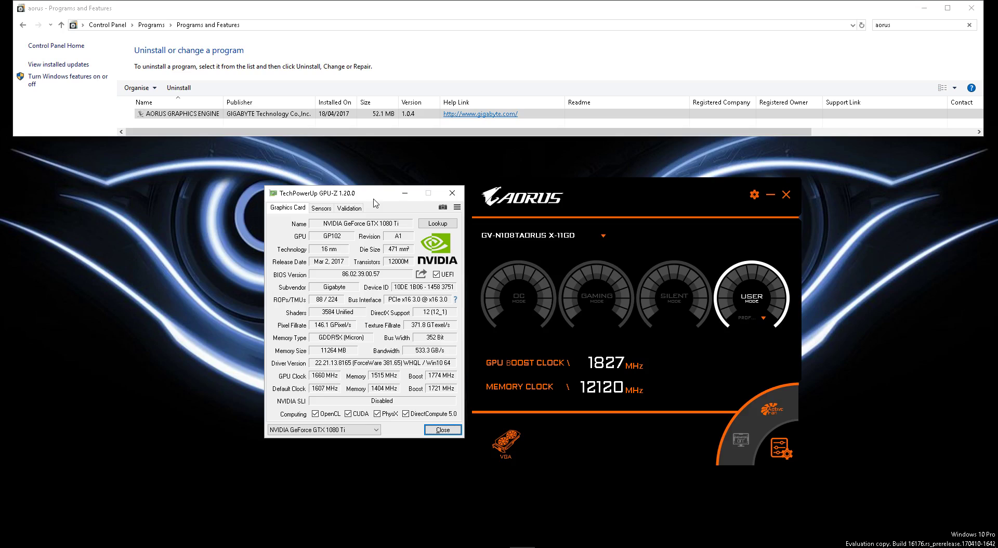
pyautogui.moveTo(373, 201); pyautogui.dragTo(204, 197)
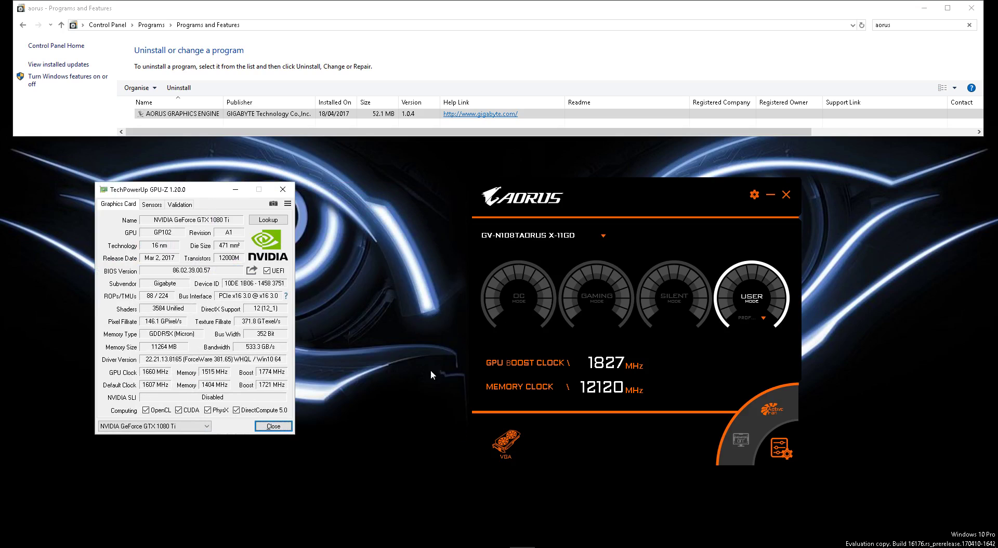
# Step: Show the live monitoring graphs and place the AORUS window beside GPU-Z at the left edge
pyautogui.click(742, 443)
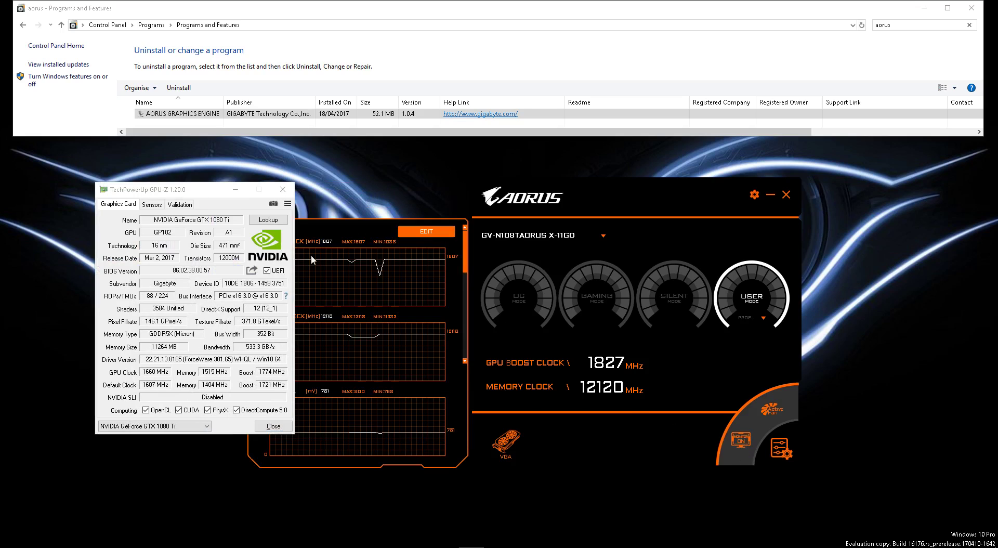
pyautogui.moveTo(216, 189); pyautogui.dragTo(142, 194)
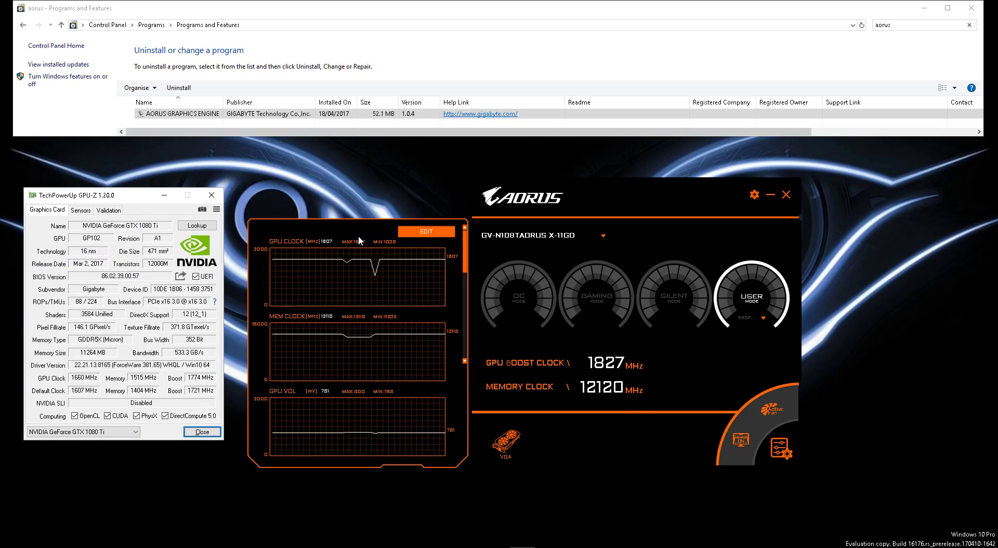
pyautogui.moveTo(467, 249)
pyautogui.mouseDown()
pyautogui.moveTo(469, 292)
pyautogui.moveTo(466, 240)
pyautogui.mouseUp()
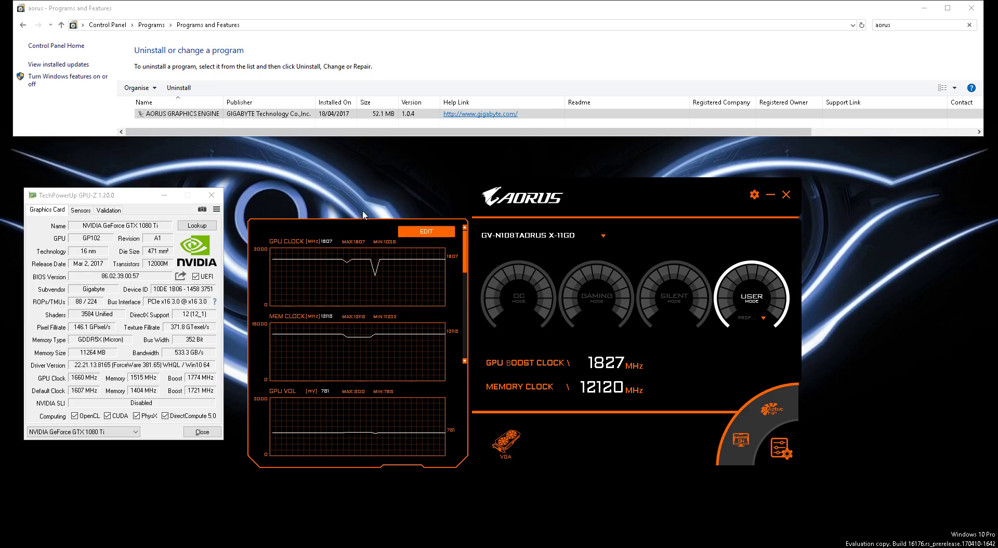
pyautogui.moveTo(366, 223); pyautogui.dragTo(275, 211)
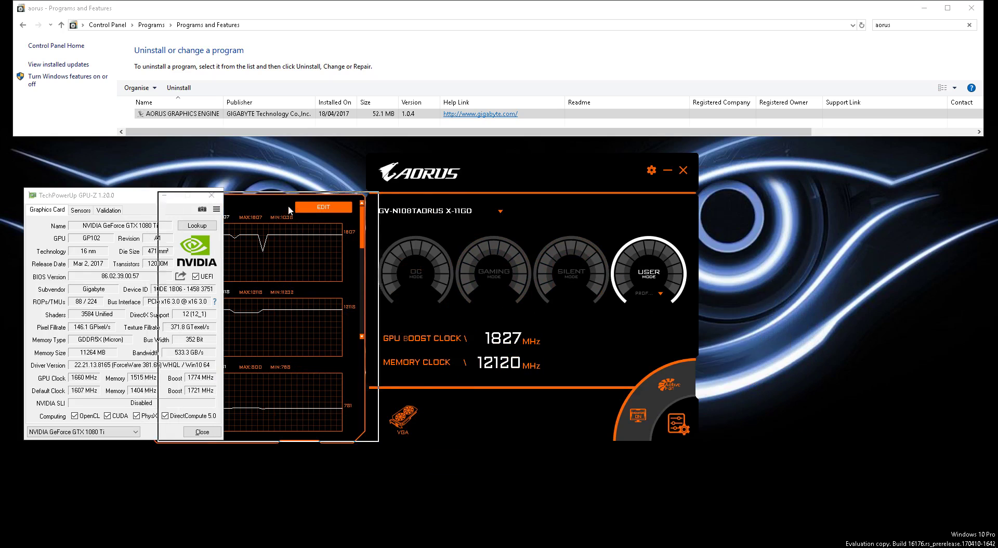
pyautogui.moveTo(288, 205); pyautogui.dragTo(463, 213)
pyautogui.click(481, 209)
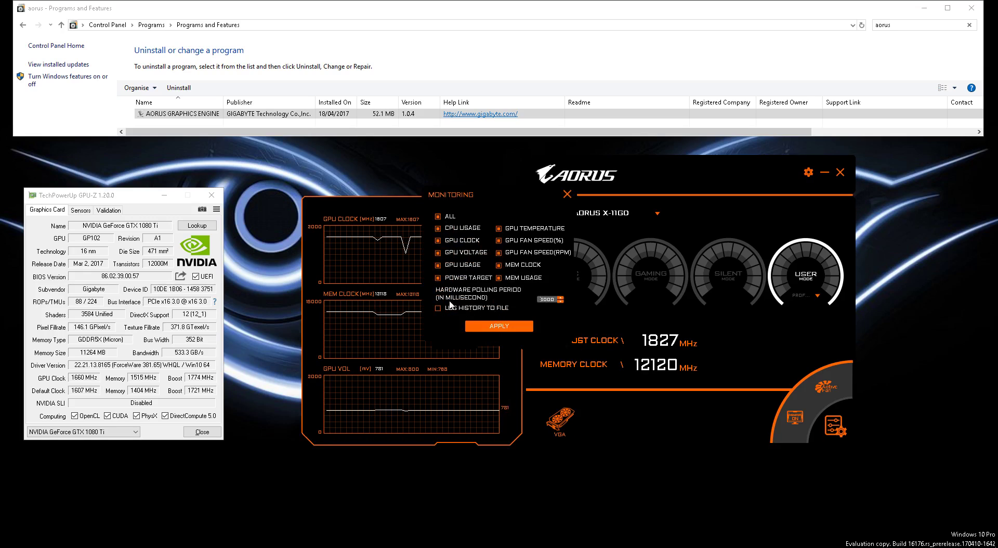
pyautogui.click(510, 326)
pyautogui.moveTo(519, 228)
pyautogui.mouseDown()
pyautogui.moveTo(527, 309)
pyautogui.moveTo(522, 216)
pyautogui.moveTo(528, 340)
pyautogui.moveTo(521, 223)
pyautogui.mouseUp()
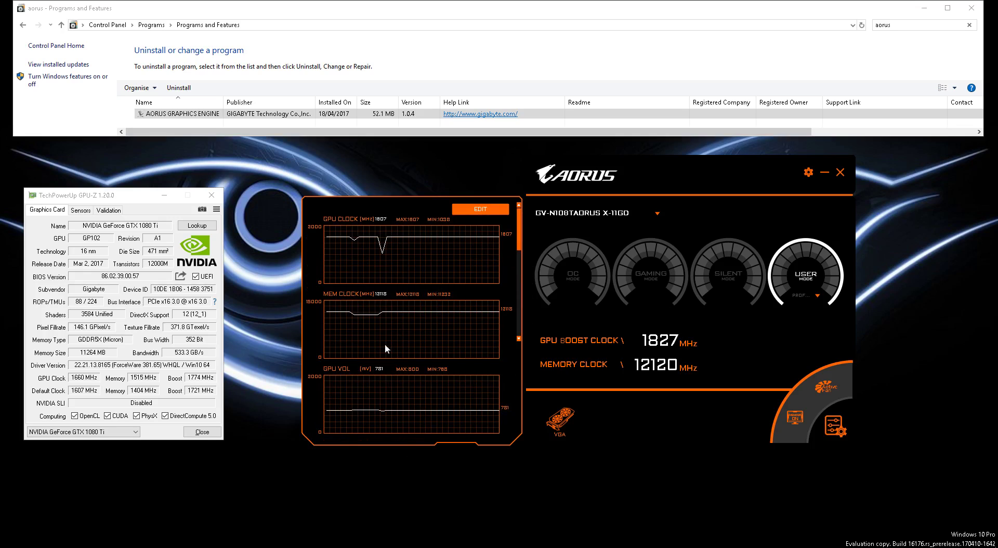
pyautogui.click(480, 209)
# Step: Close the monitoring graphs, open Settings, and toggle Automatically Check for Updates, leaving it enabled
pyautogui.click(794, 417)
pyautogui.click(808, 172)
pyautogui.click(447, 229)
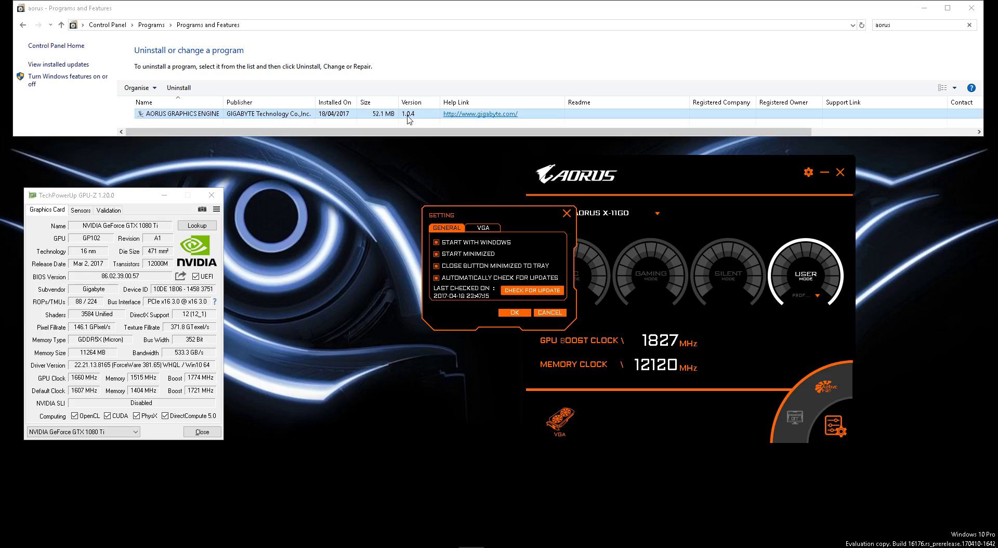
pyautogui.click(436, 279)
pyautogui.click(436, 278)
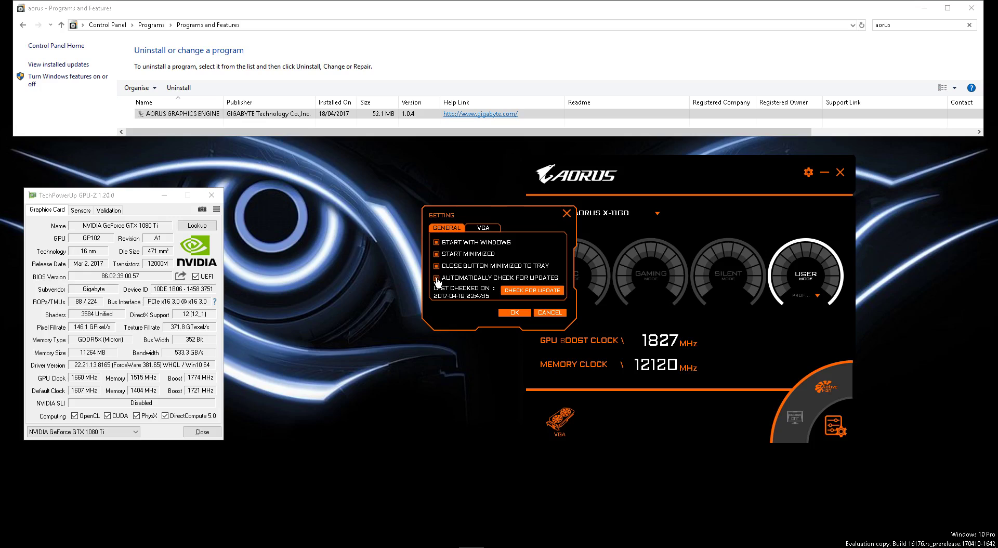
pyautogui.click(436, 280)
pyautogui.click(437, 279)
# Step: Run the app's Check for Update, which finds no updates, then show the VGA update options
pyautogui.click(490, 229)
pyautogui.click(455, 229)
pyautogui.click(536, 294)
pyautogui.click(551, 338)
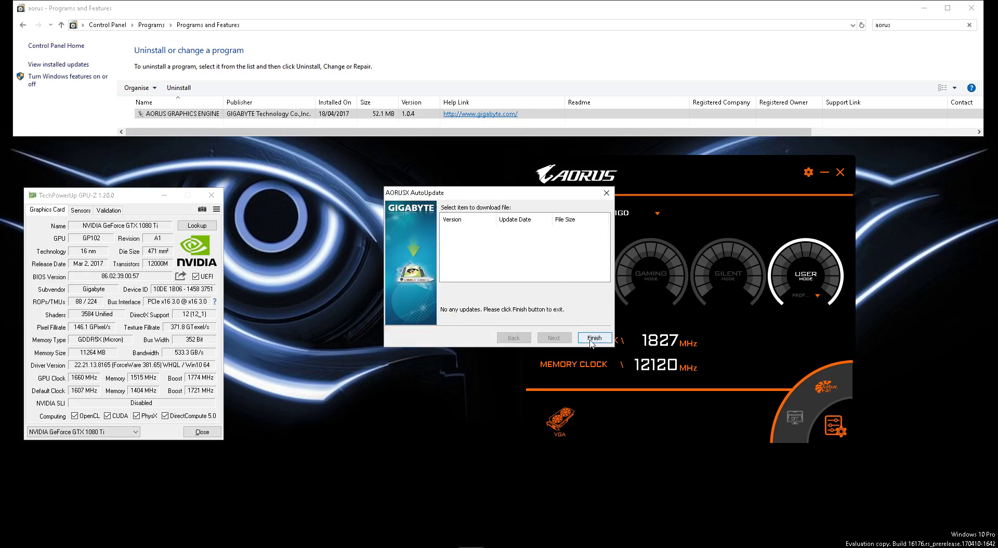
pyautogui.click(594, 338)
pyautogui.click(472, 229)
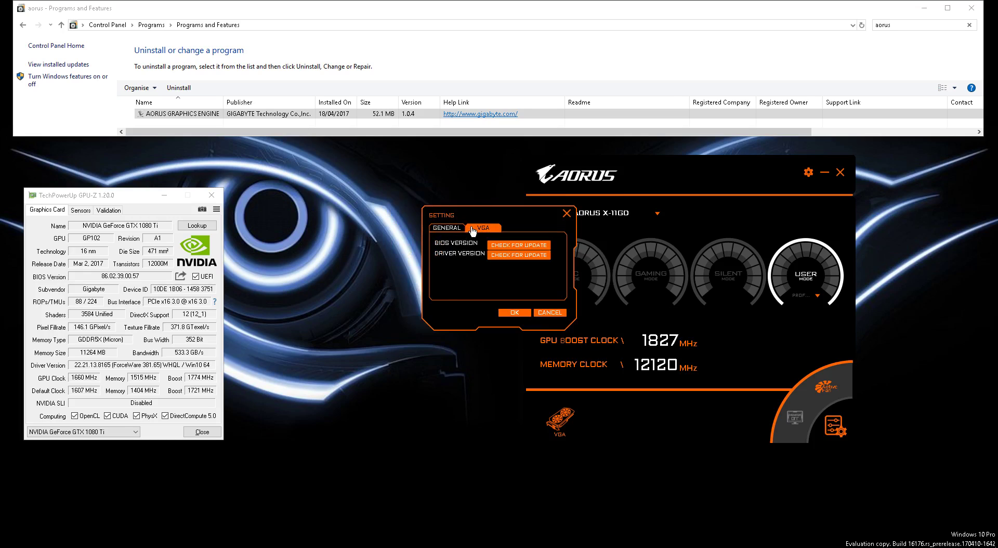
# Step: Run the BIOS Check for Update wizard; no newer BIOS is available
pyautogui.click(515, 245)
pyautogui.click(551, 338)
pyautogui.click(553, 338)
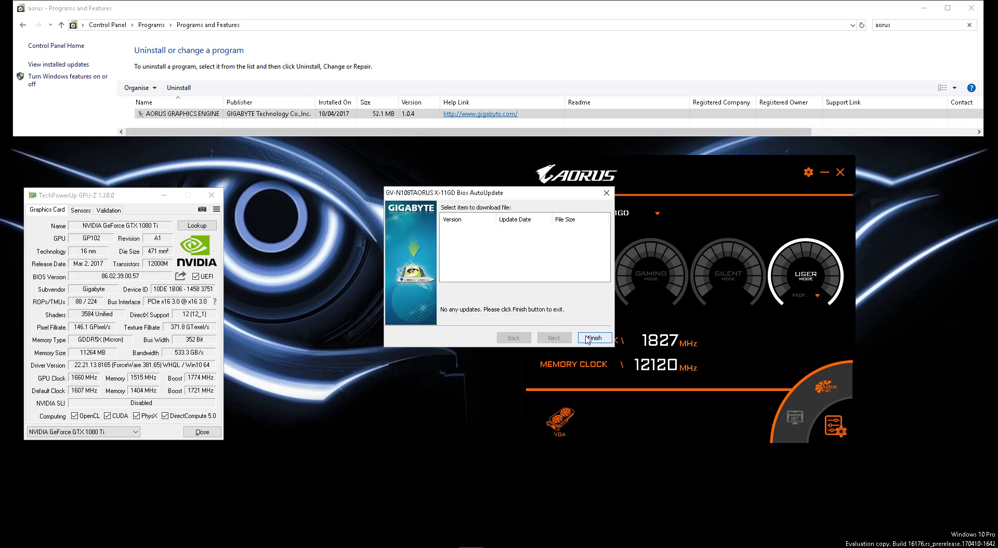
pyautogui.click(594, 338)
# Step: Run the driver Check for Update wizard; no newer driver is found
pyautogui.click(509, 256)
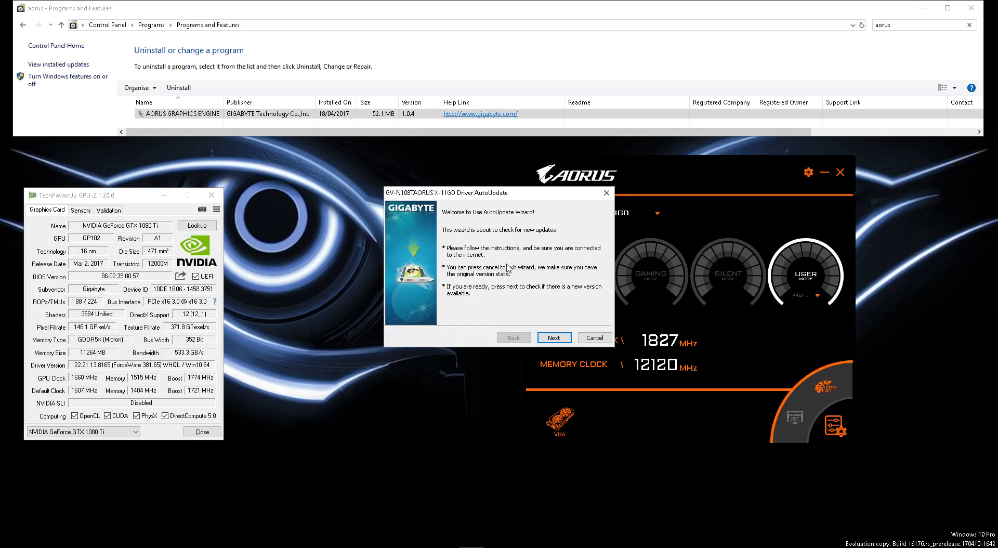
pyautogui.click(552, 339)
pyautogui.click(552, 338)
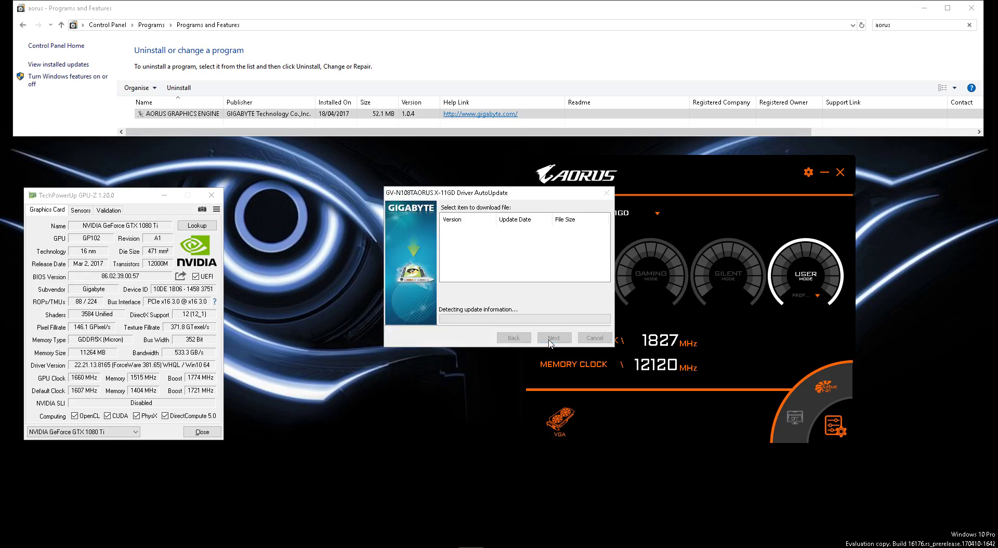
pyautogui.click(605, 338)
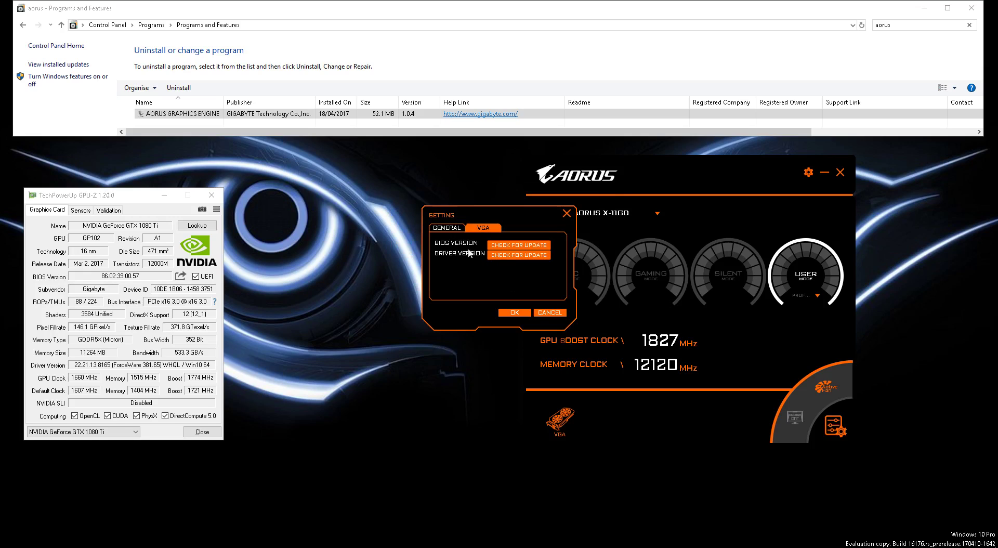
# Step: Flip between the General and VGA tabs, then close Settings without saving
pyautogui.click(457, 229)
pyautogui.click(482, 228)
pyautogui.click(439, 228)
pyautogui.click(483, 228)
pyautogui.click(551, 313)
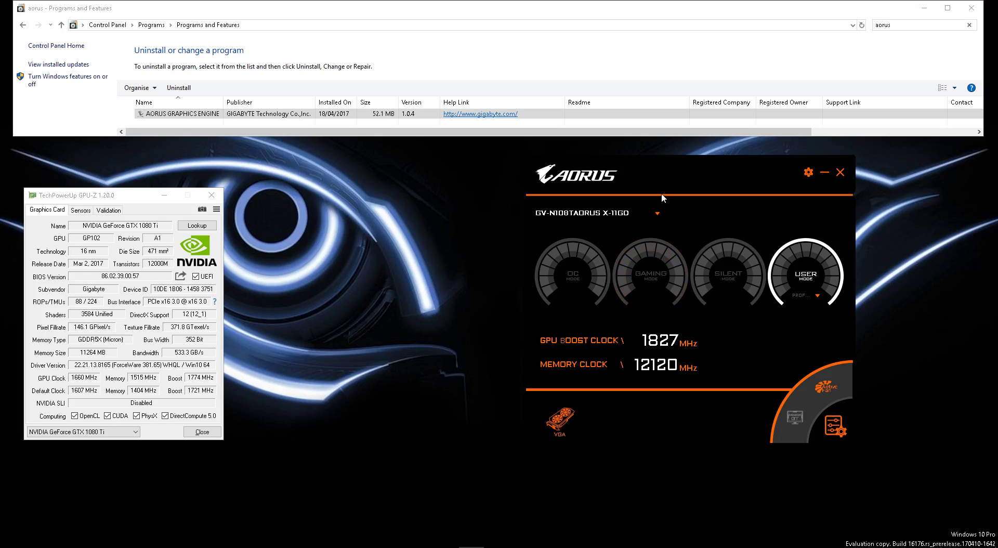
# Step: Shift the AORUS Graphics Engine window slightly to the left
pyautogui.moveTo(658, 177); pyautogui.dragTo(625, 173)
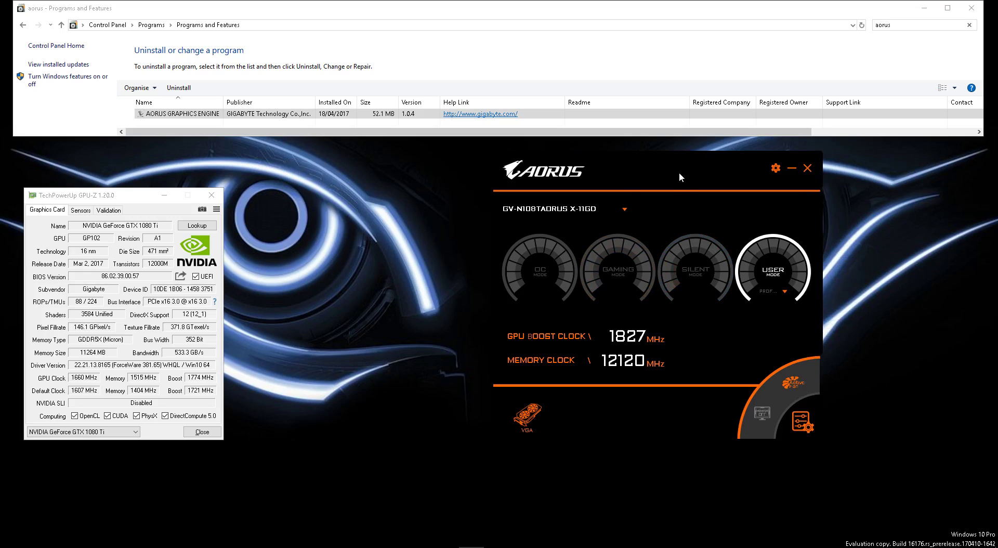
# Step: Reapply User Mode (1827 MHz boost, 12120 MHz memory) and move AORUS beside GPU-Z
pyautogui.moveTo(678, 173); pyautogui.dragTo(630, 195)
pyautogui.moveTo(115, 196); pyautogui.dragTo(159, 195)
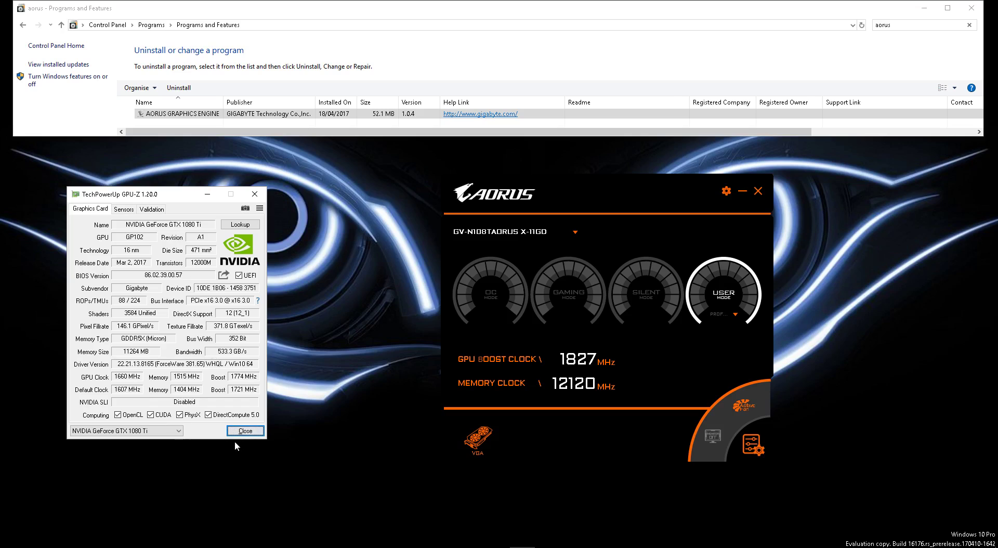
pyautogui.click(732, 279)
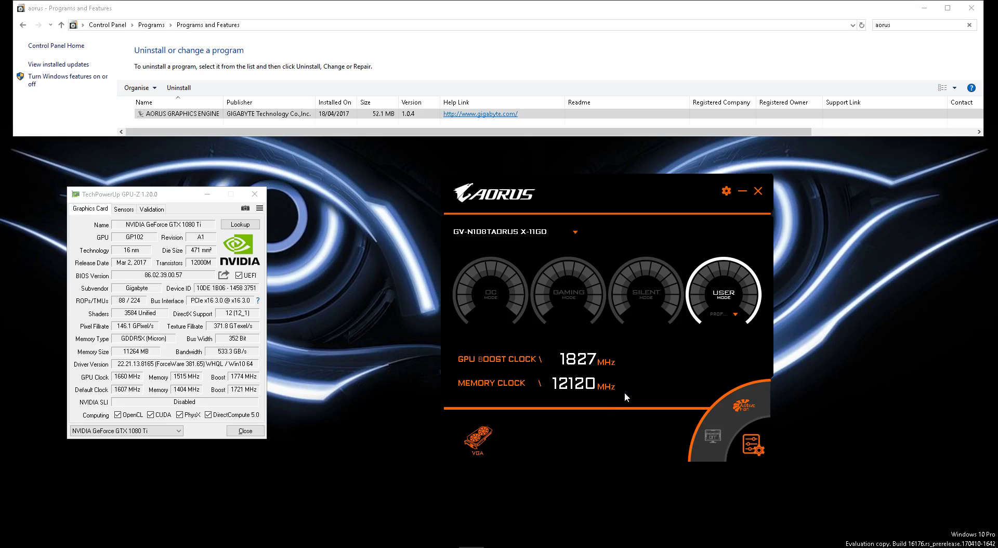
pyautogui.moveTo(638, 194); pyautogui.dragTo(606, 198)
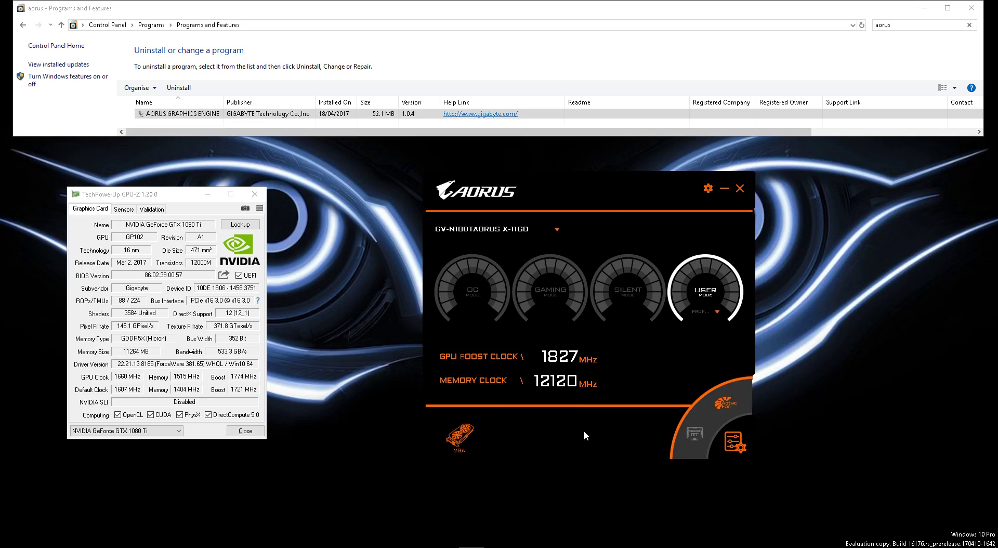